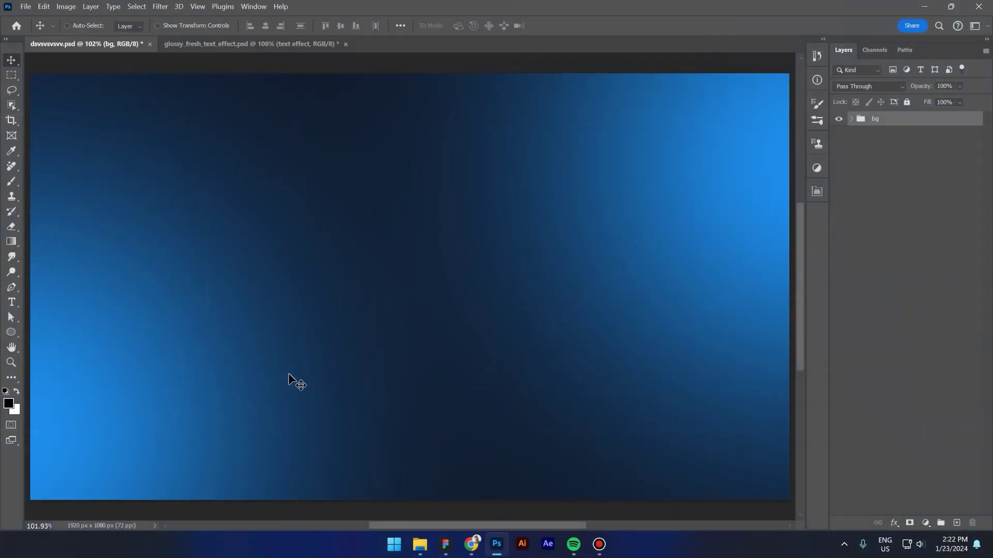
Add a 'glass' text layer near the canvas centre
{"action": "left_click", "coordinate": [11, 302]}
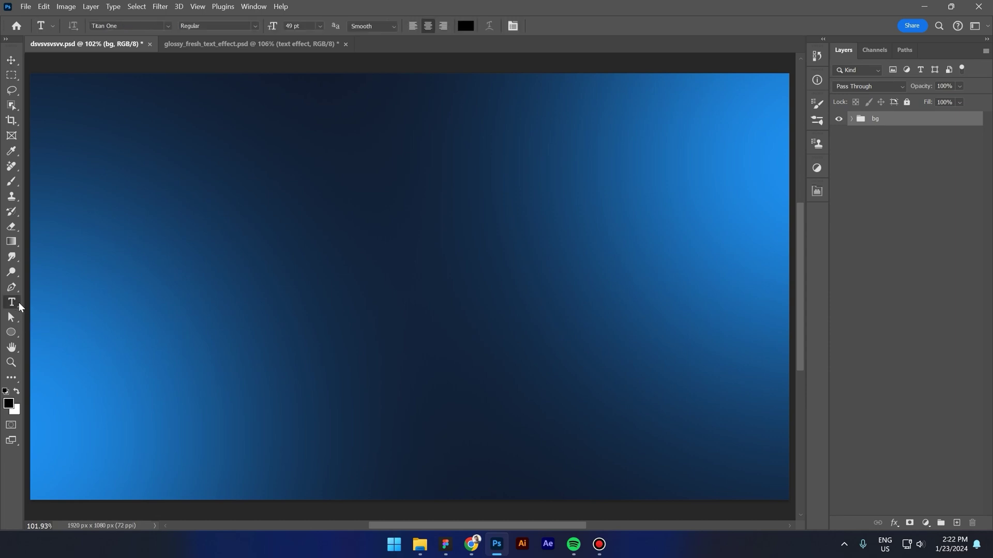
{"action": "left_click", "coordinate": [366, 297]}
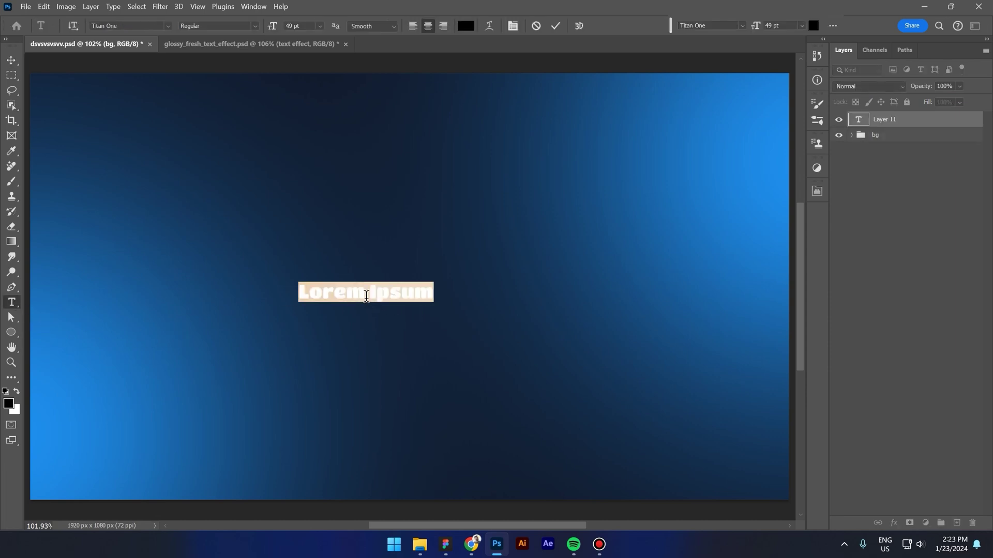
{"action": "type", "text": "glass"}
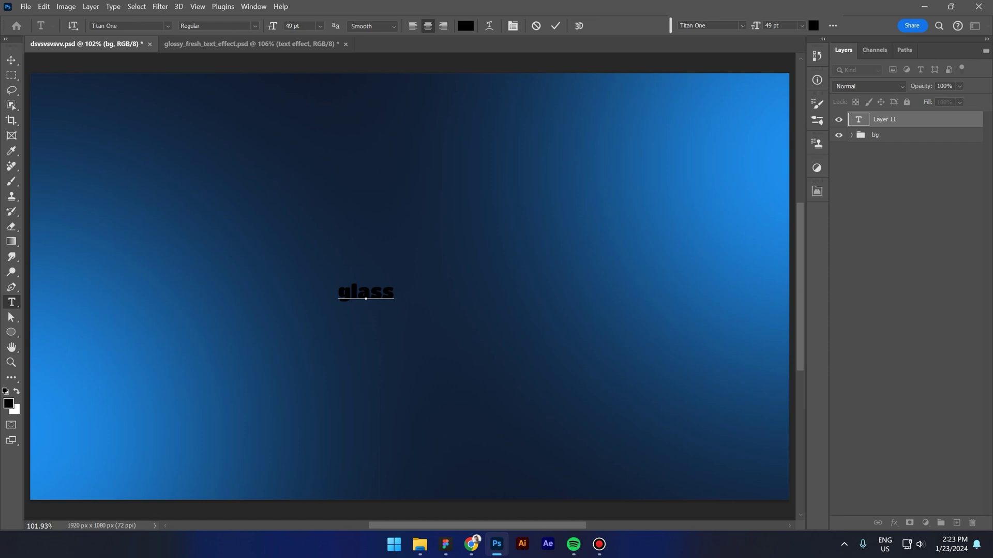
{"action": "left_click", "coordinate": [11, 60]}
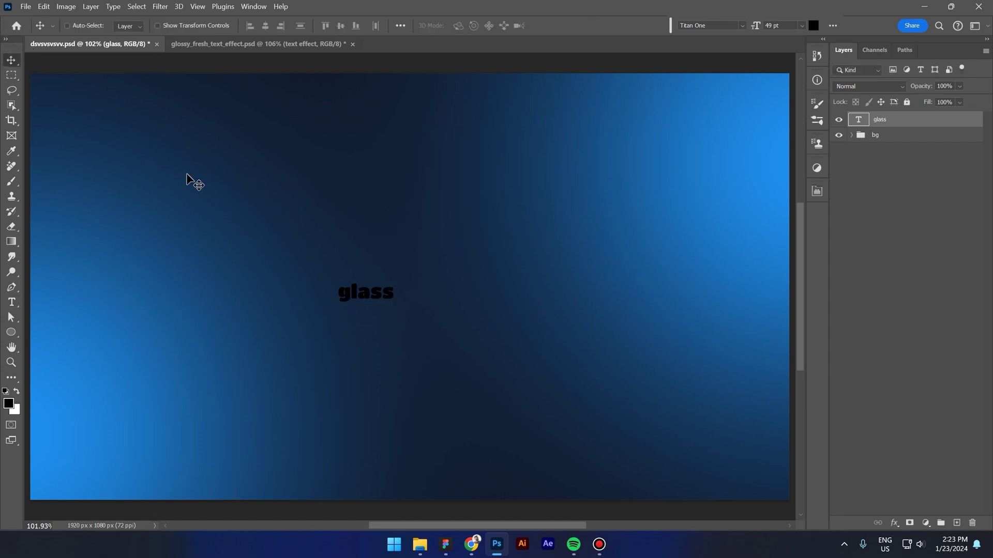
{"action": "key", "text": "ctrl"}
Scale the glass text across the canvas, centre it, and set Fill Opacity to 0
{"action": "key", "text": "ctrl+t"}
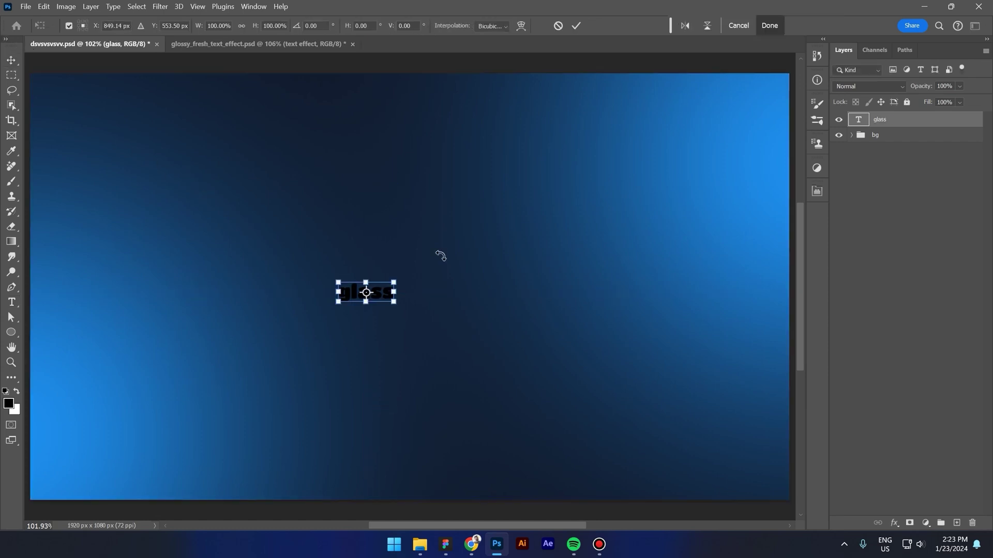
{"action": "mouse_move", "coordinate": [394, 283]}
{"action": "left_mouse_down"}
{"action": "mouse_move", "coordinate": [621, 166]}
{"action": "mouse_move", "coordinate": [630, 173]}
{"action": "left_mouse_up"}
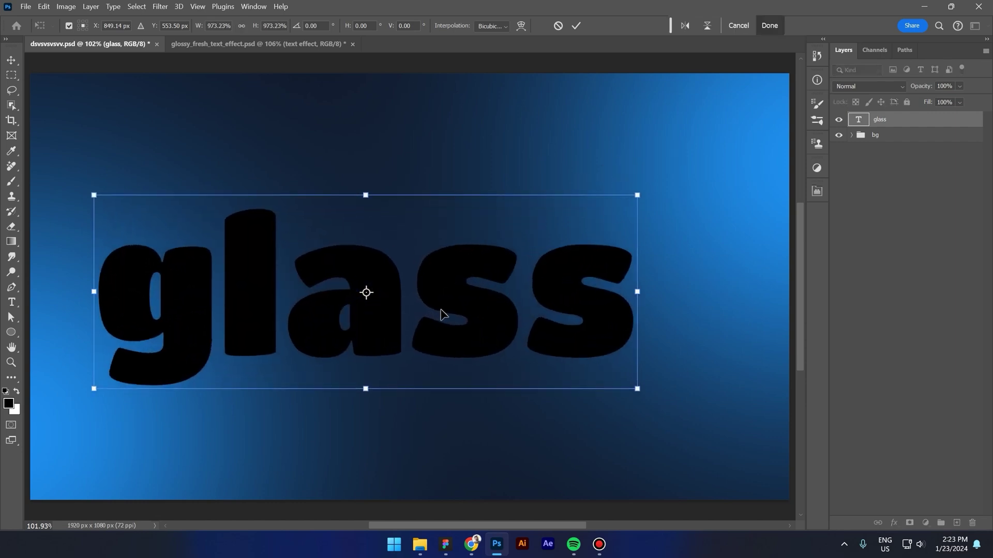
{"action": "left_click_drag", "start_coordinate": [443, 316], "coordinate": [489, 310]}
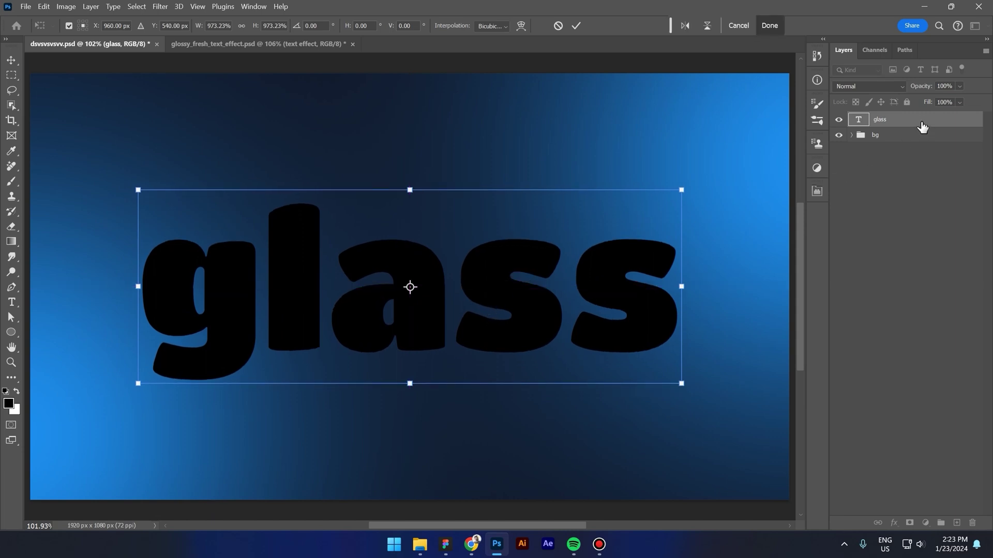
{"action": "key", "text": "Return"}
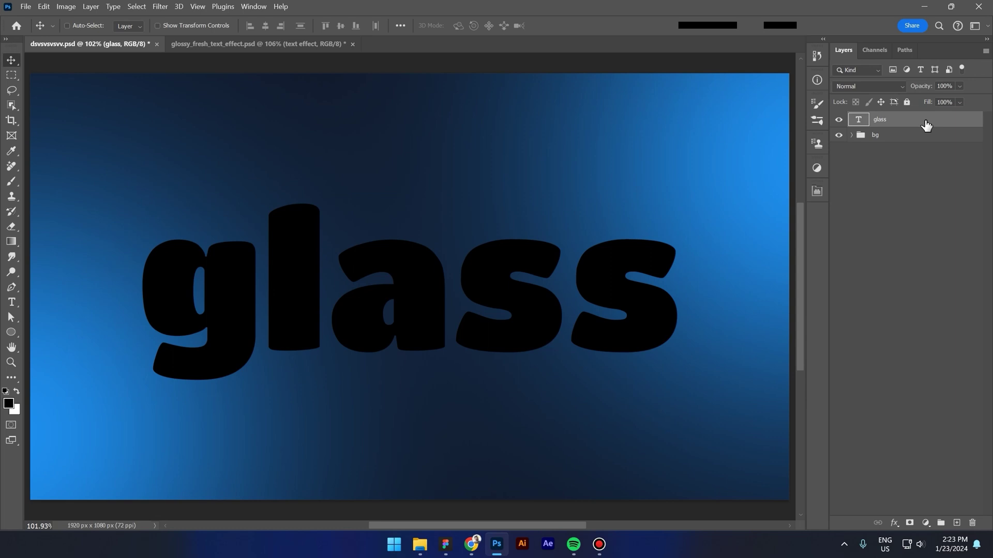
{"action": "double_click", "coordinate": [925, 125]}
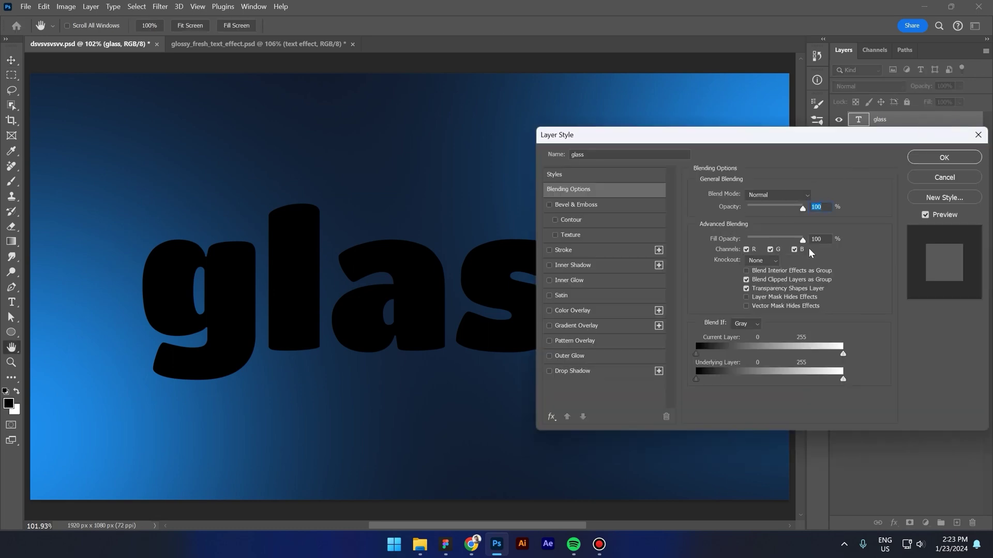
{"action": "left_click_drag", "start_coordinate": [804, 241], "coordinate": [727, 243]}
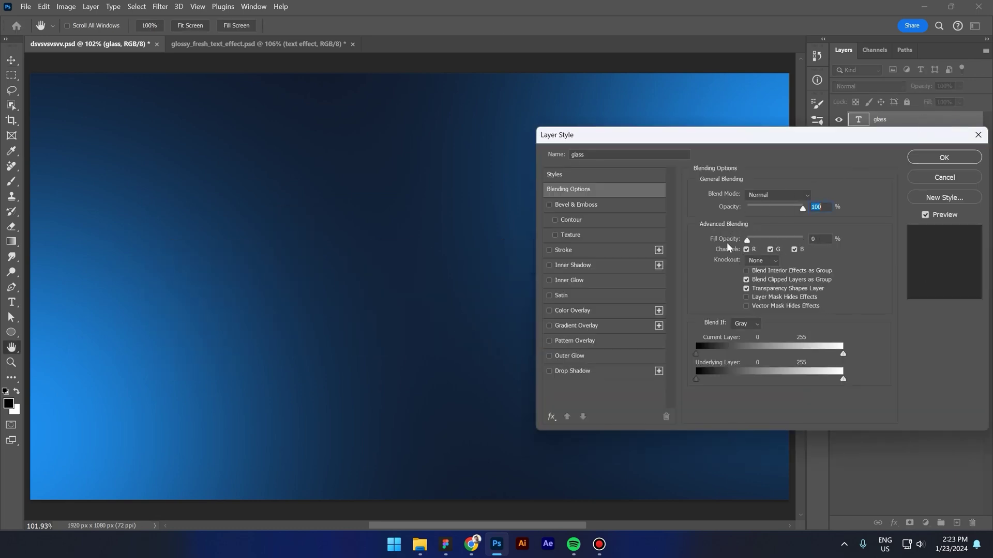
Enable Bevel & Emboss with the Pillow Emboss style
{"action": "left_click", "coordinate": [580, 207]}
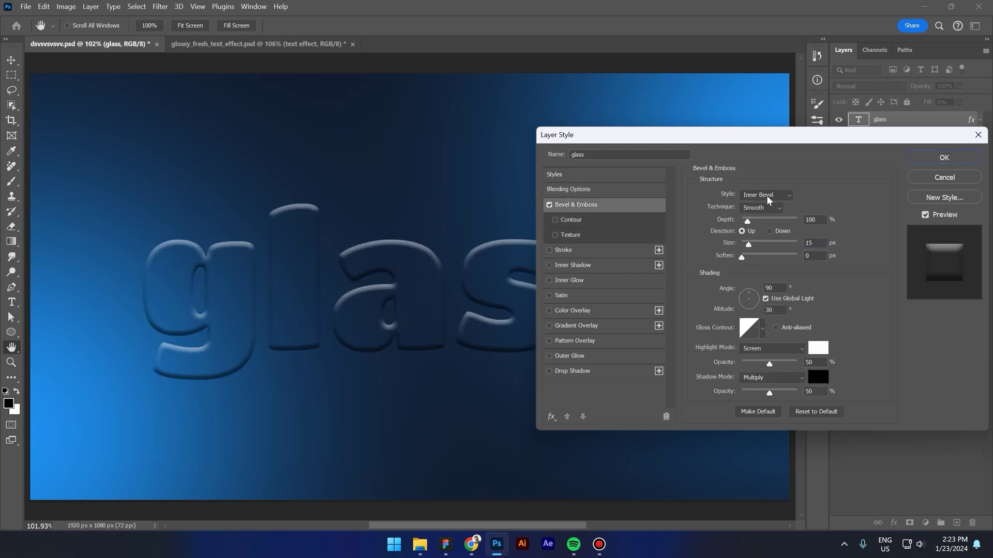
{"action": "left_click", "coordinate": [757, 195]}
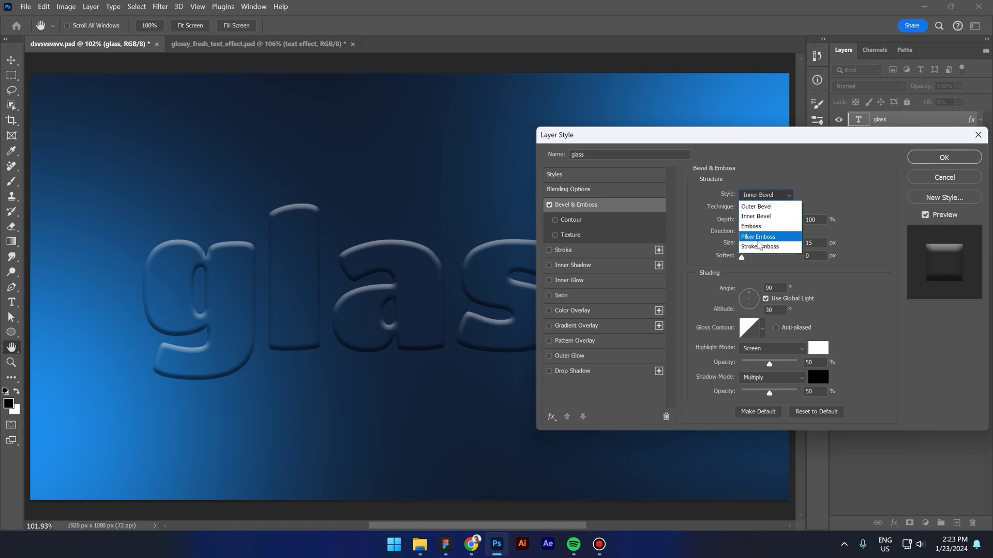
{"action": "key", "text": "Escape"}
{"action": "key", "text": "Down"}
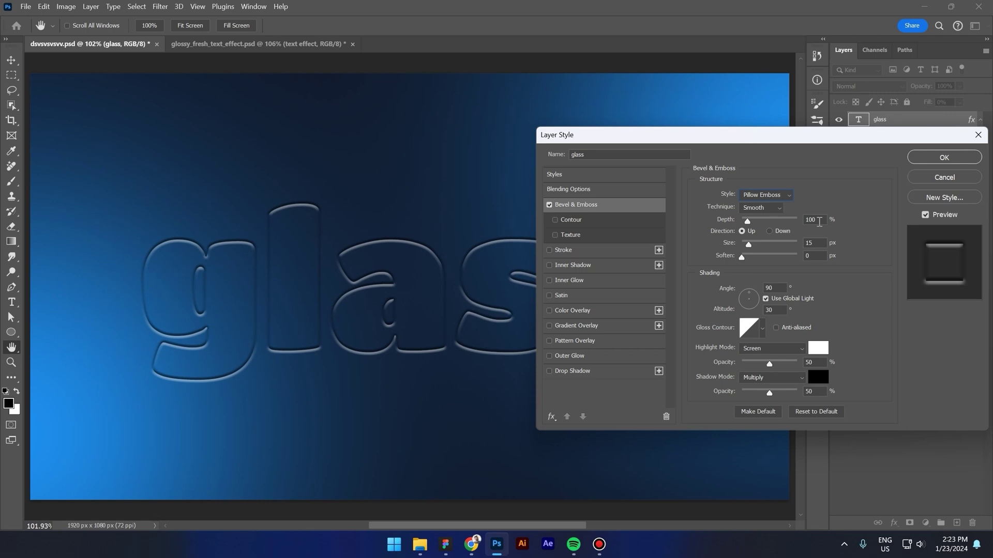
{"action": "key", "text": "Down"}
Set bevel Depth 636, Size 24, Soften 2, and Angle 53° without Global Light
{"action": "key", "text": "Tab"}
{"action": "type", "text": "636"}
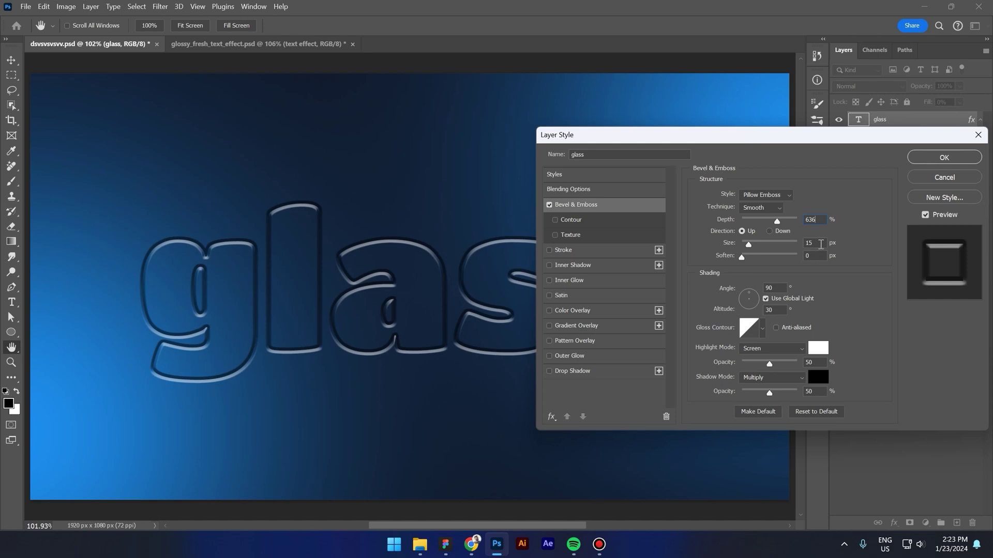
{"action": "key", "text": "Tab"}
{"action": "type", "text": "2"}
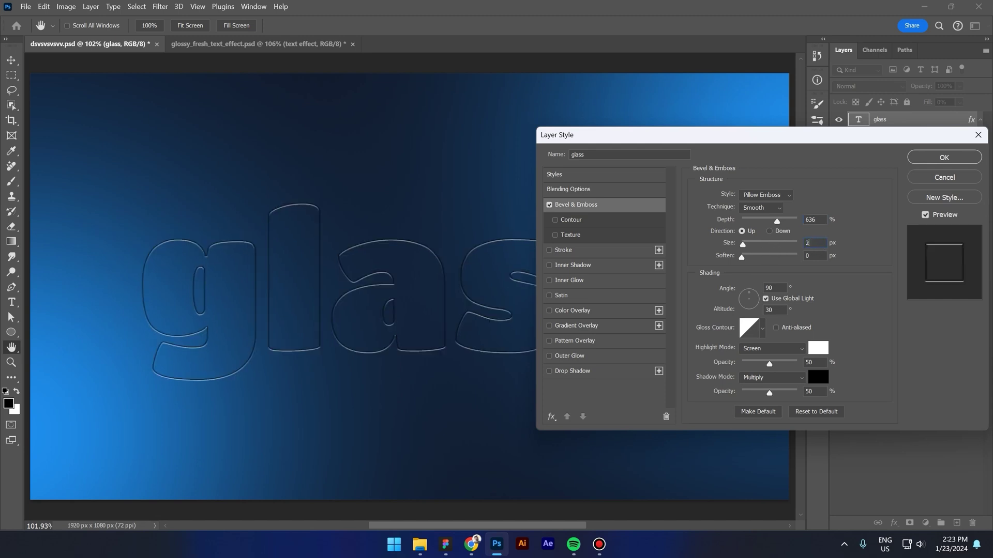
{"action": "type", "text": "4"}
{"action": "key", "text": "Tab"}
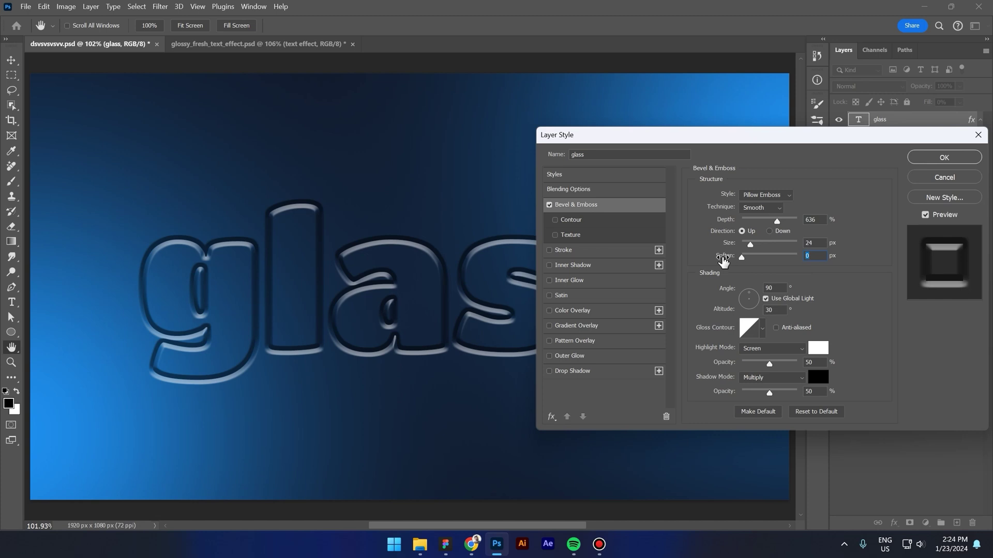
{"action": "type", "text": "2"}
{"action": "left_click", "coordinate": [766, 299]}
{"action": "left_click", "coordinate": [778, 288]}
{"action": "type", "text": "5"}
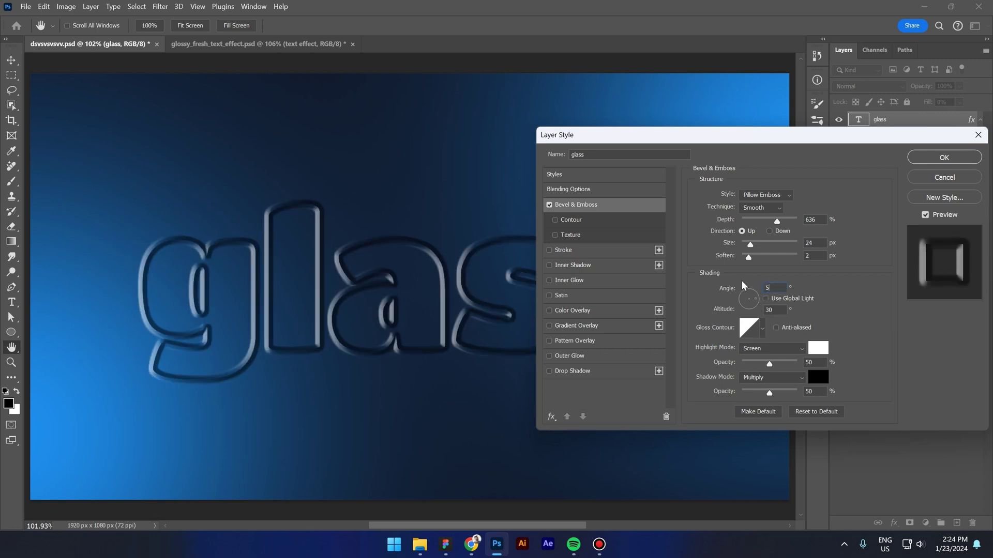
{"action": "type", "text": "3"}
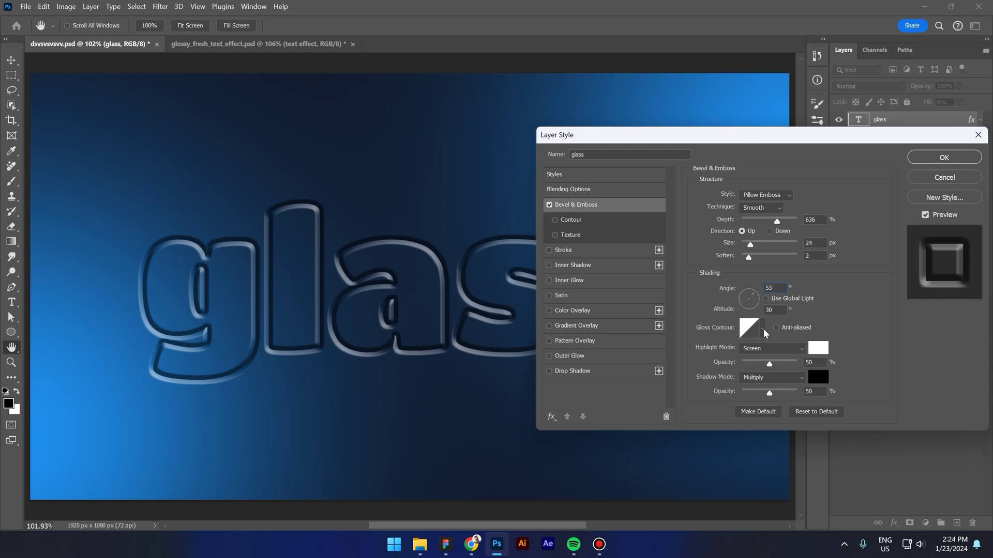
Apply a ringed Gloss Contour preset to the bevel
{"action": "left_click", "coordinate": [764, 332]}
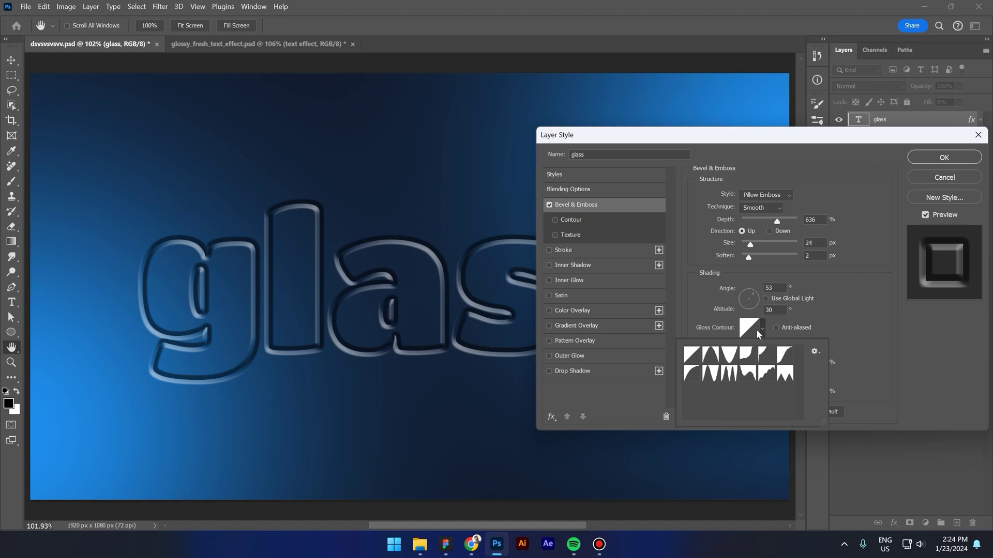
{"action": "left_click", "coordinate": [729, 375]}
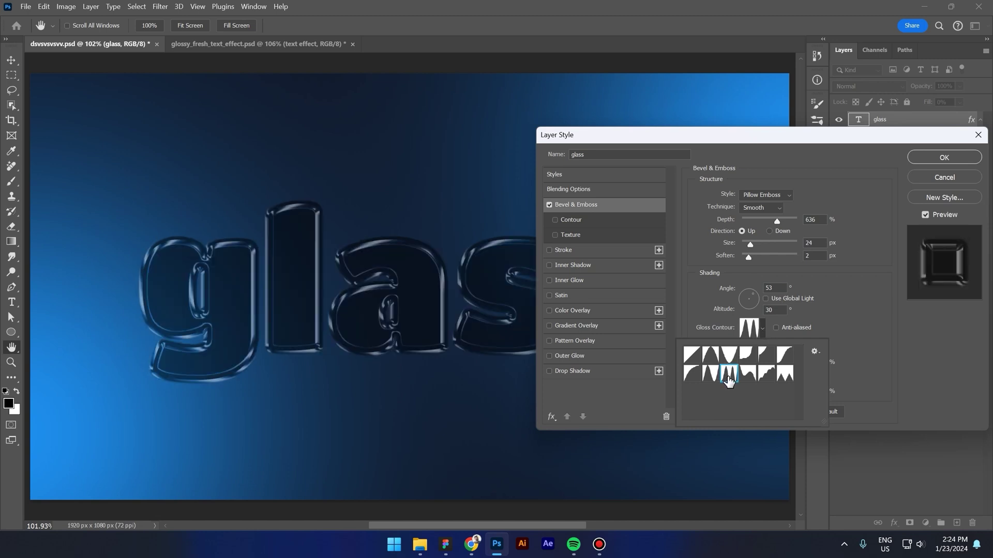
{"action": "left_click", "coordinate": [816, 356]}
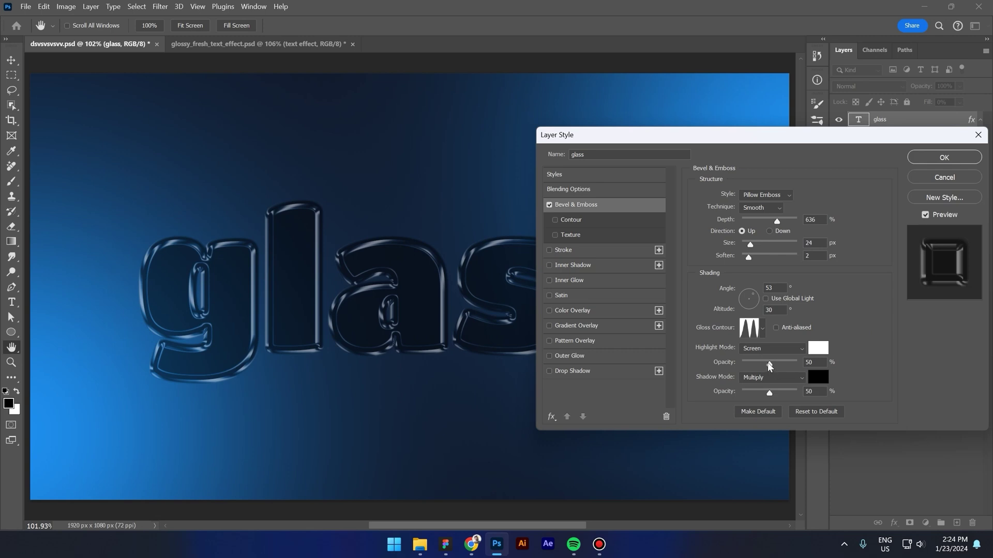
Set highlights to Linear Dodge (Add) at 100% and lower shadow opacity to about 8%
{"action": "left_click", "coordinate": [770, 351]}
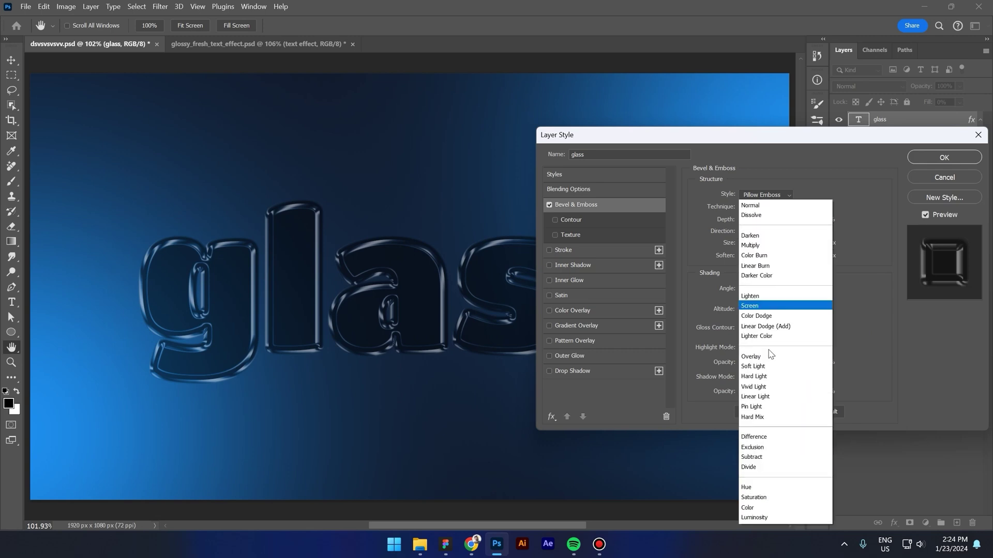
{"action": "left_click", "coordinate": [773, 329]}
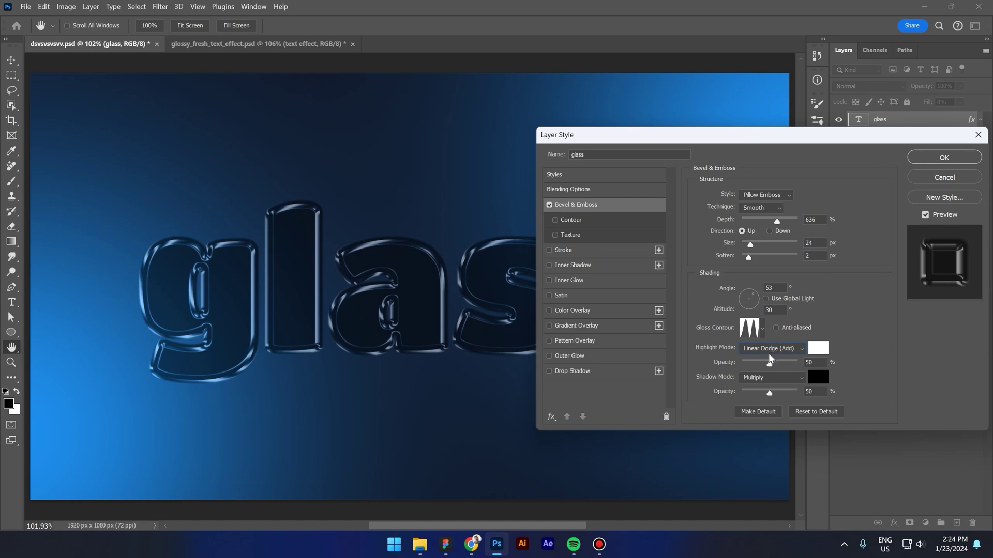
{"action": "left_click_drag", "start_coordinate": [768, 366], "coordinate": [854, 370]}
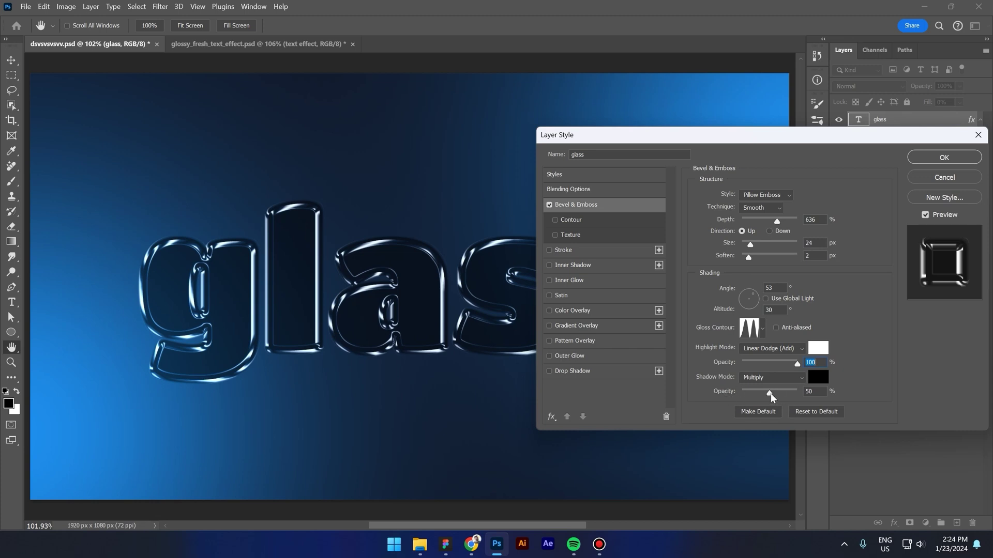
{"action": "left_click_drag", "start_coordinate": [769, 394], "coordinate": [746, 393]}
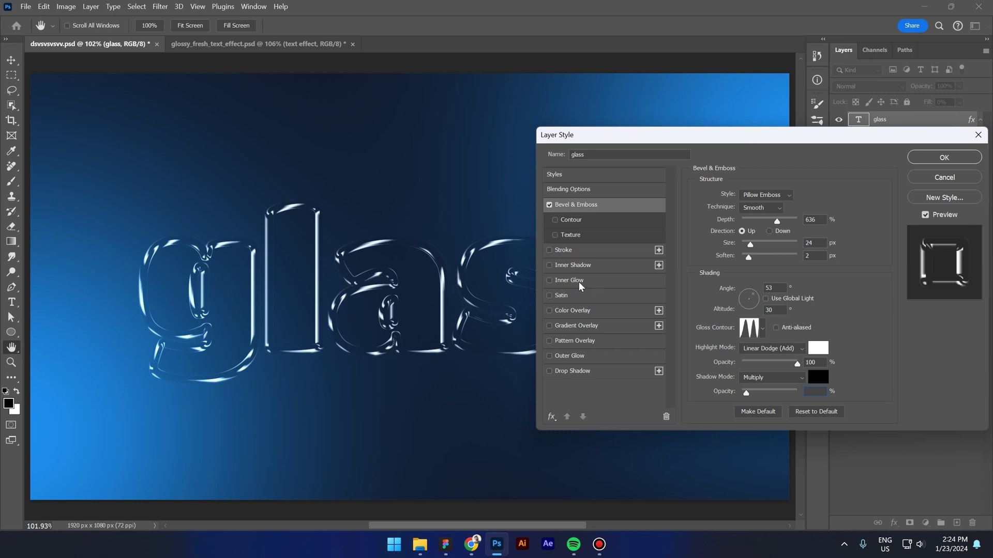
Add an Inner Glow in Color Dodge mode at 9% opacity
{"action": "left_click", "coordinate": [578, 282]}
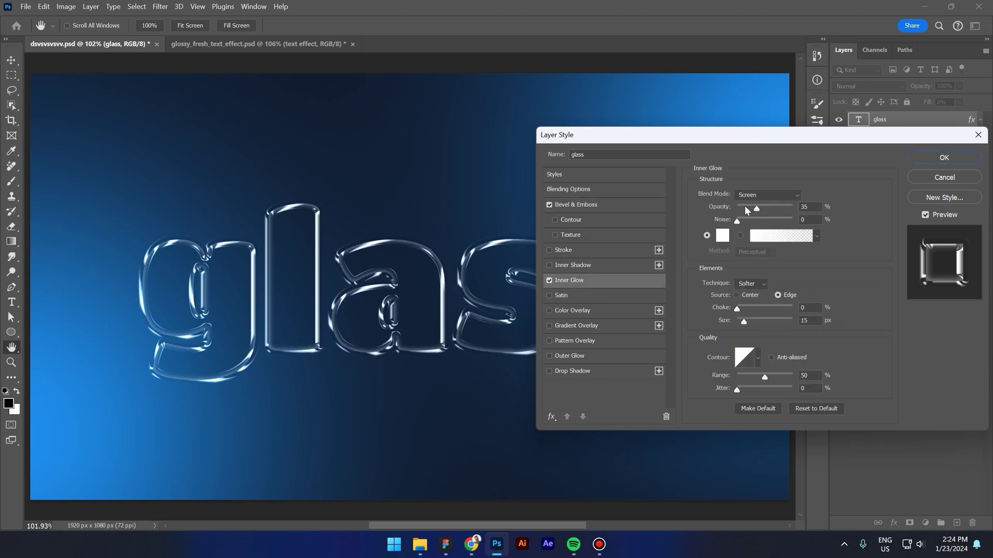
{"action": "left_click", "coordinate": [754, 196]}
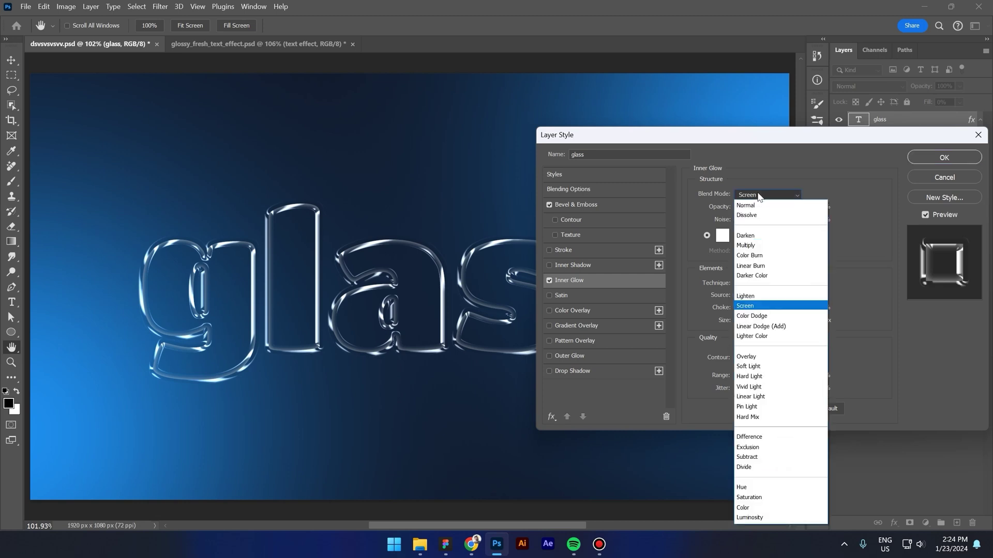
{"action": "left_click", "coordinate": [753, 315]}
{"action": "key", "text": "Tab"}
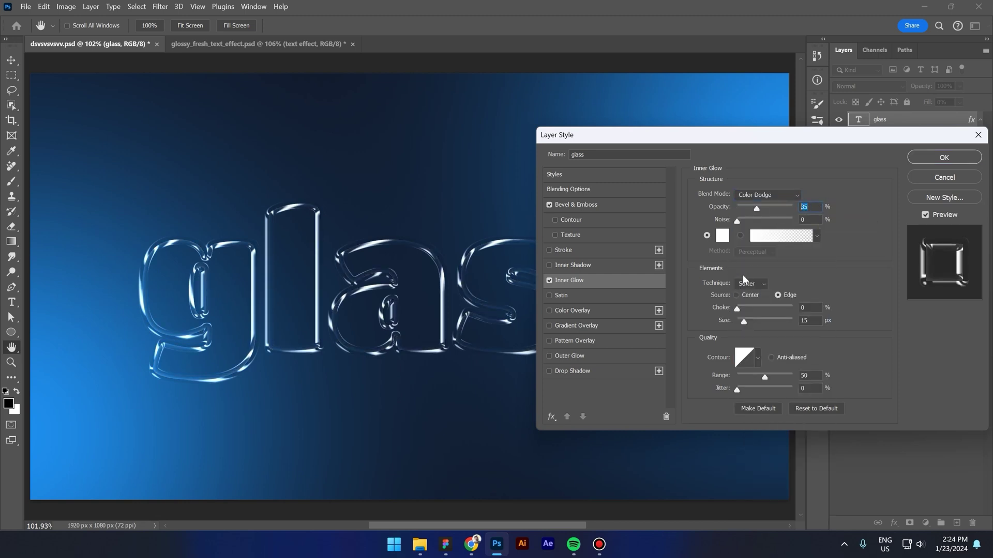
{"action": "type", "text": "9"}
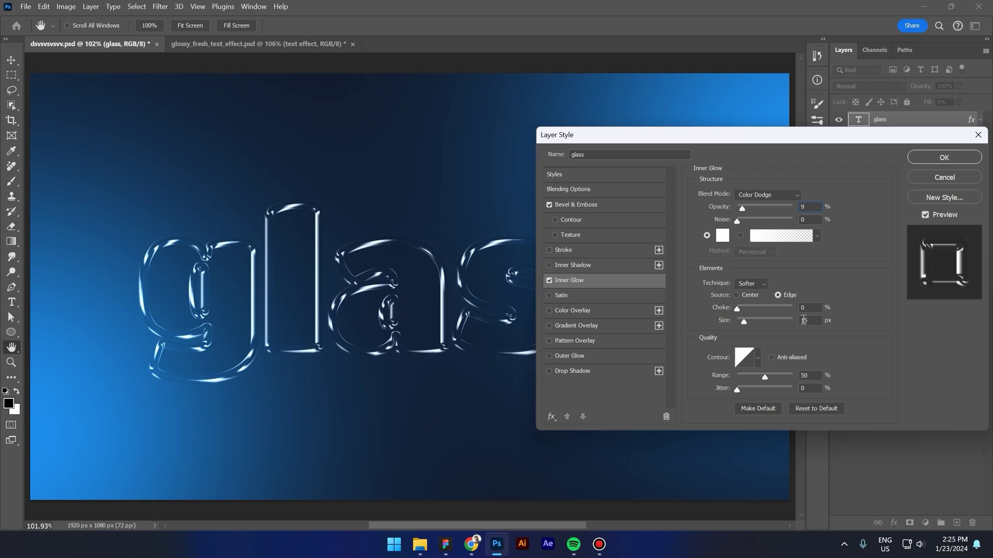
Give the inner glow 9 px size, a U-shaped contour and 47% range
{"action": "left_click", "coordinate": [822, 320]}
{"action": "type", "text": "9"}
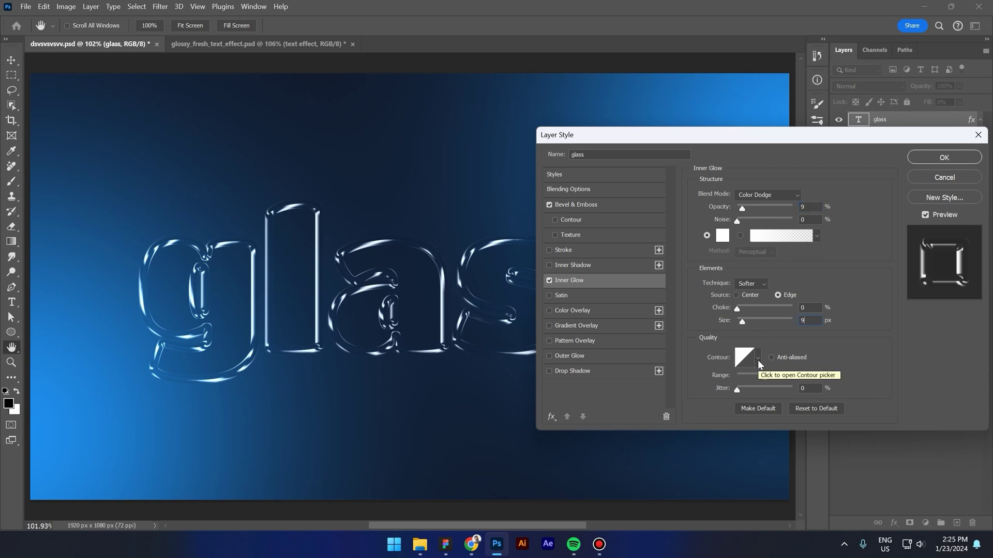
{"action": "left_click", "coordinate": [758, 360]}
{"action": "left_click", "coordinate": [726, 386]}
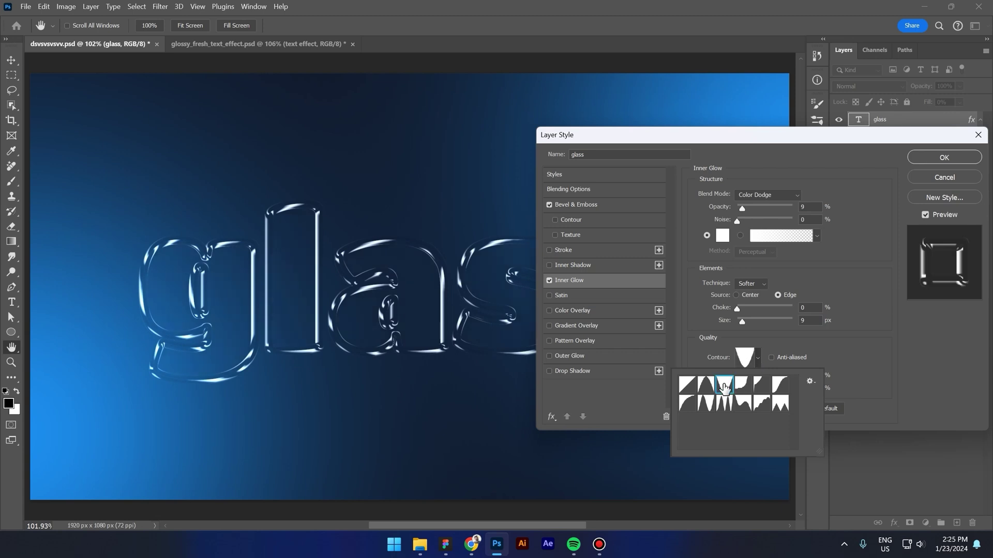
{"action": "key", "text": "Return"}
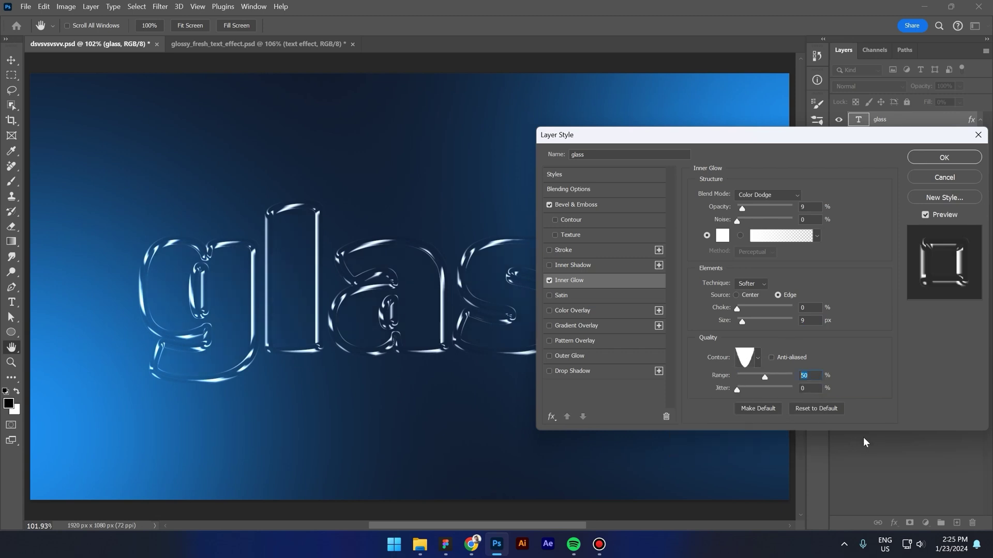
{"action": "type", "text": "47"}
Add a Drop Shadow with 9 px distance and size and a custom contour, then confirm the style
{"action": "left_click", "coordinate": [595, 371]}
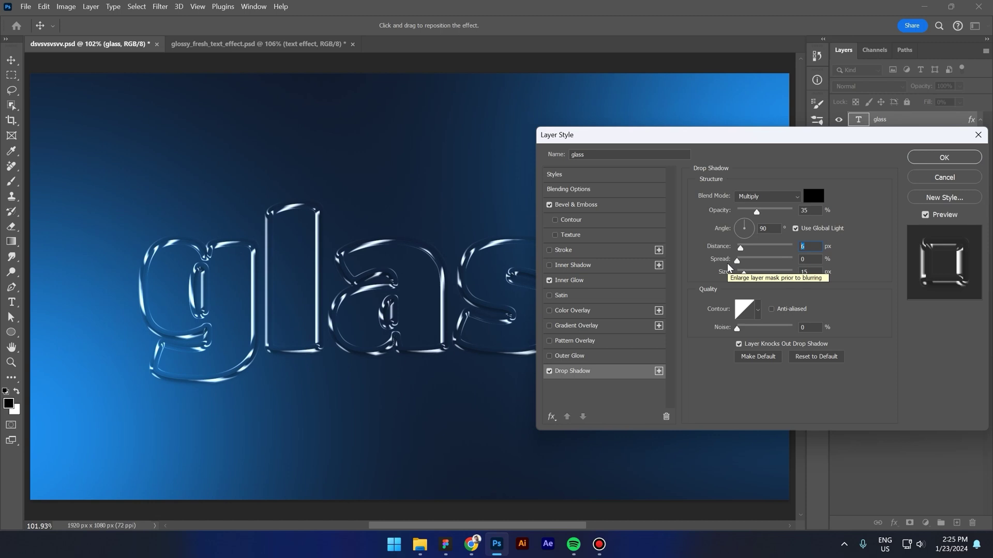
{"action": "type", "text": "9"}
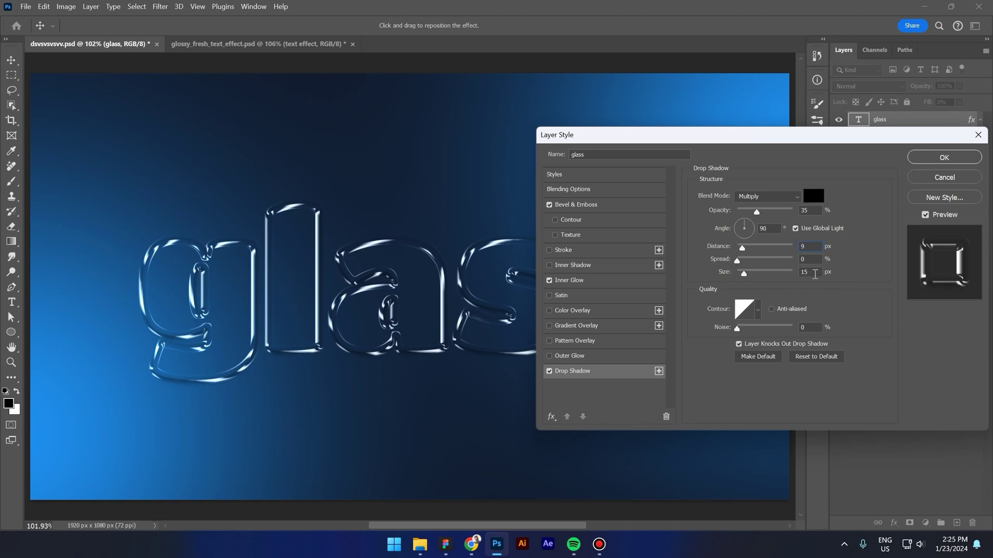
{"action": "left_click", "coordinate": [813, 273]}
{"action": "type", "text": "9"}
{"action": "left_click", "coordinate": [759, 312]}
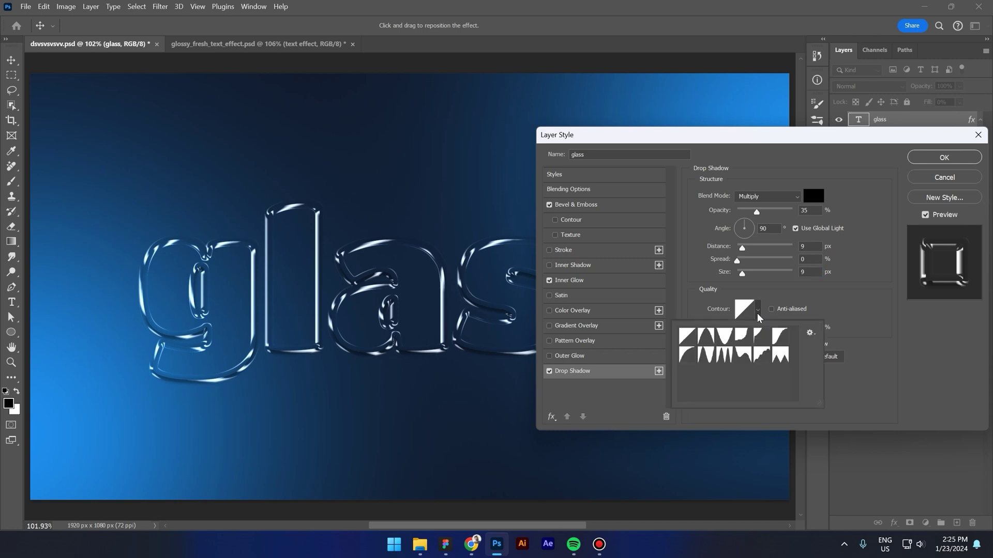
{"action": "left_click", "coordinate": [780, 356]}
{"action": "left_click", "coordinate": [897, 338]}
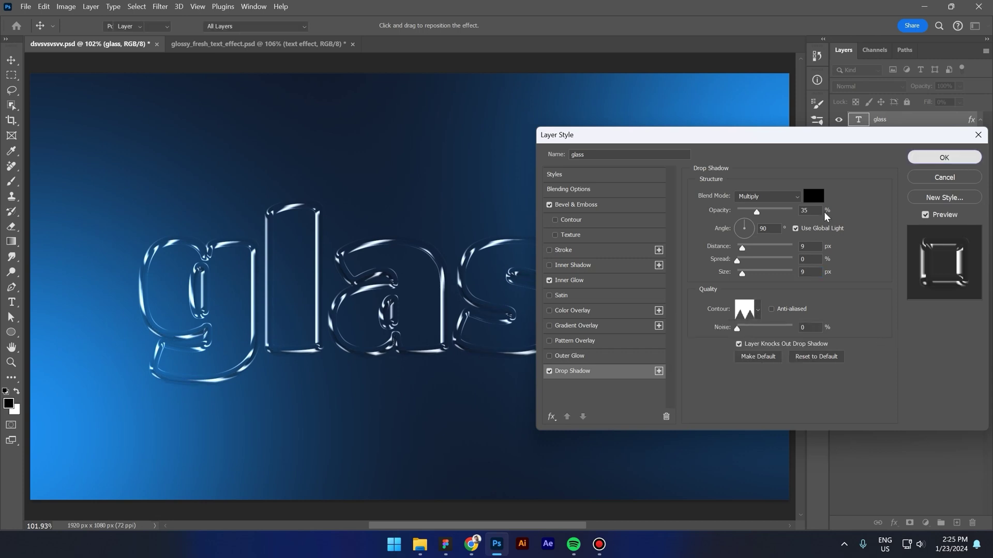
{"action": "left_click", "coordinate": [944, 157]}
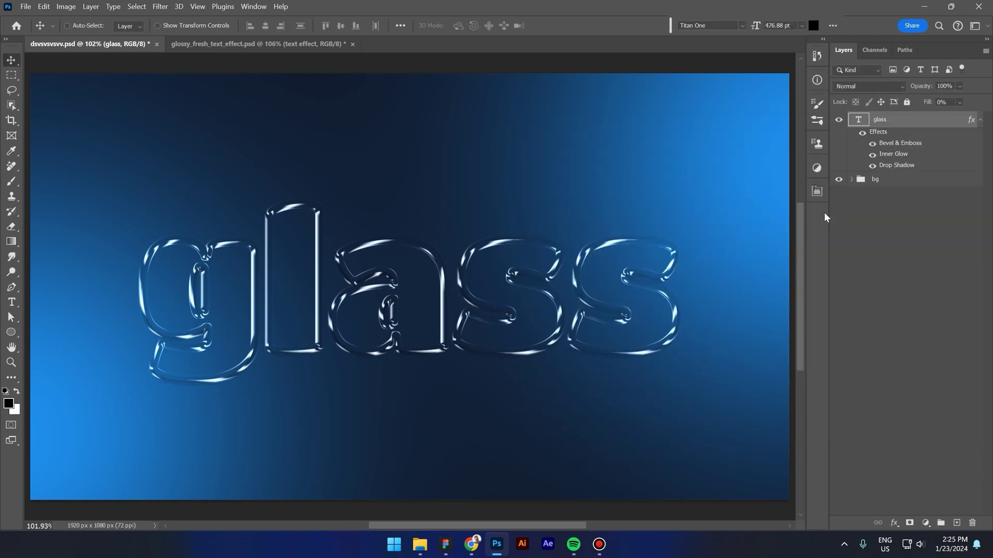